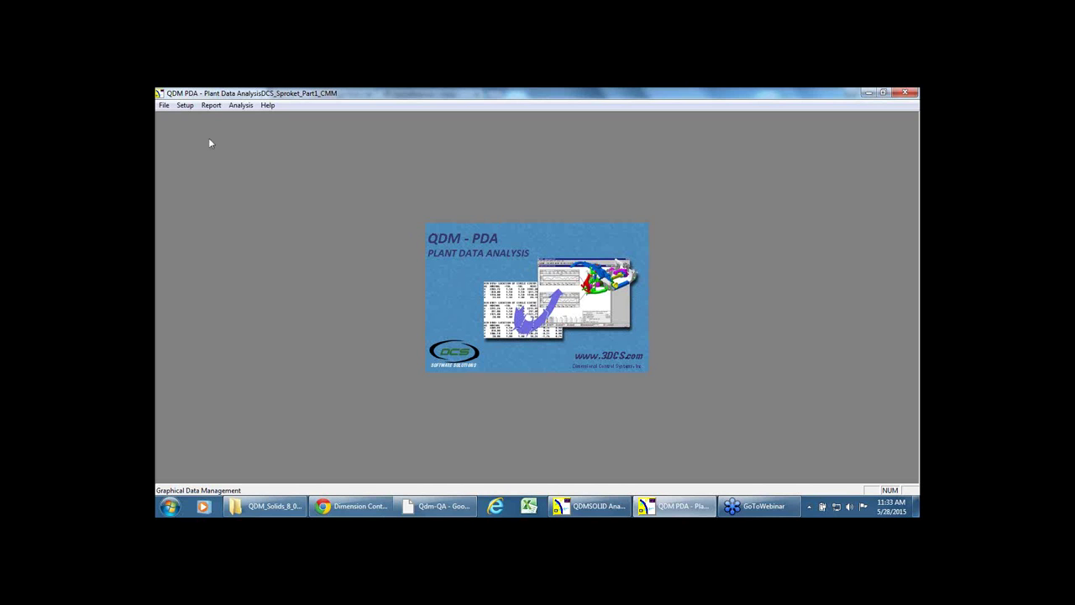
- Load the 200_sproket_100PC.csv measurement data for the DCS Sproket Part1 CMM configuration, replacing the current session
left_click(165, 107)
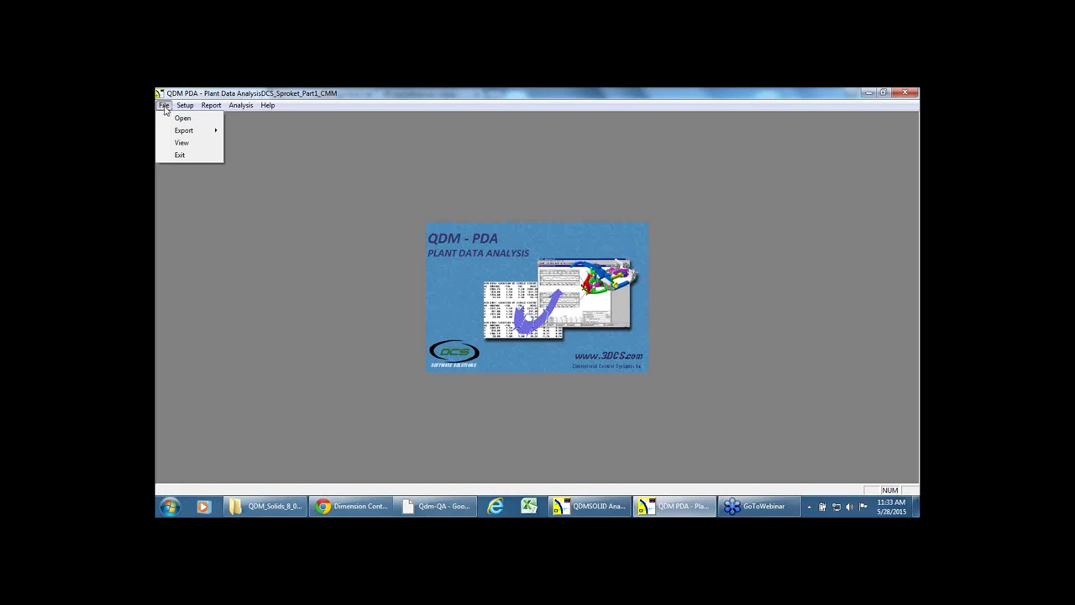
left_click(183, 119)
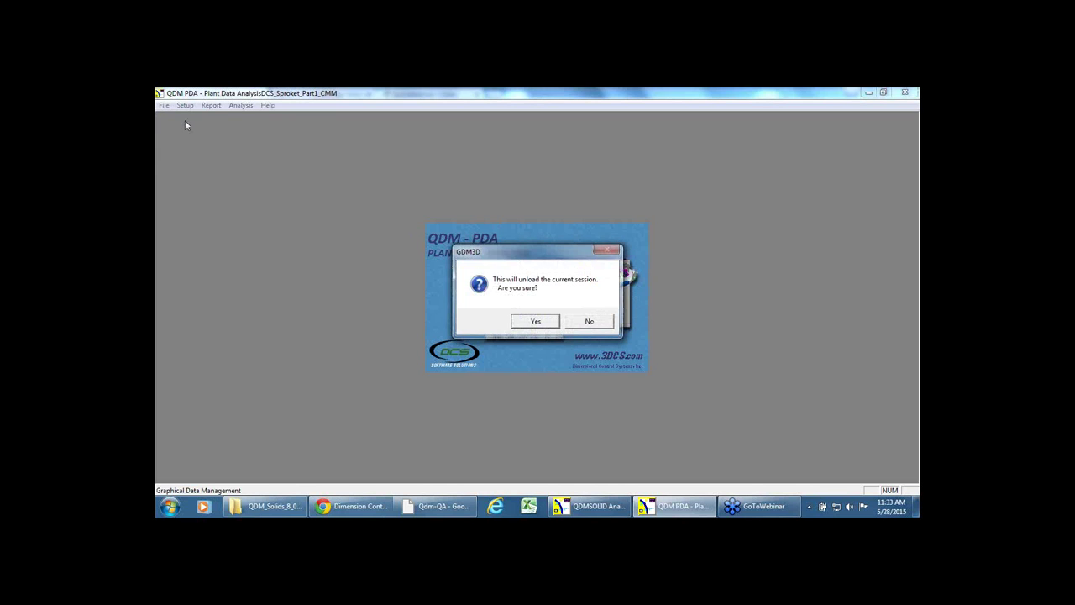
left_click(543, 321)
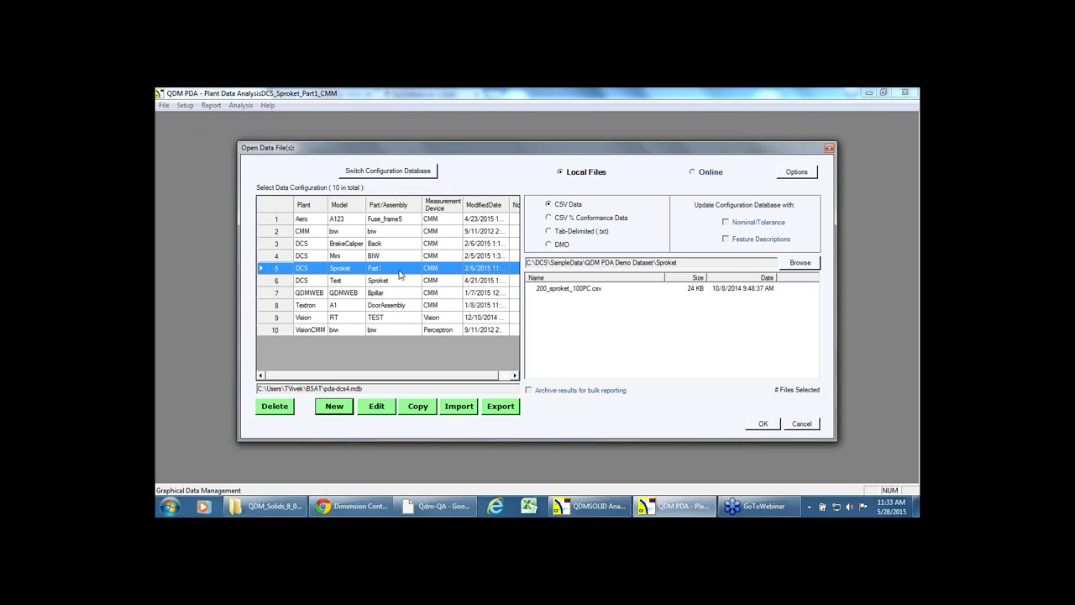
left_click(556, 290)
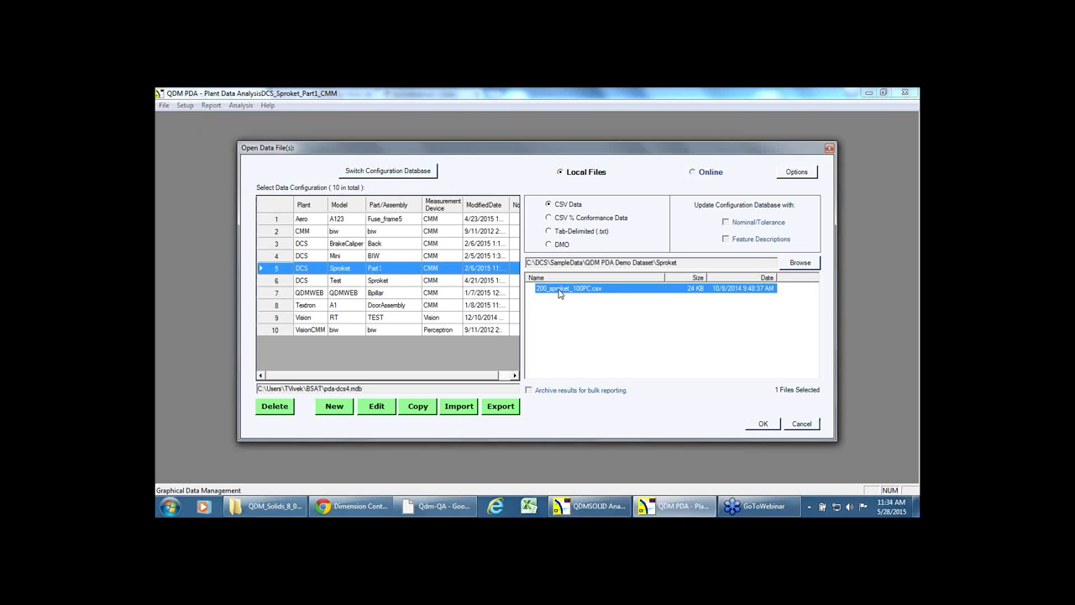
left_click(765, 424)
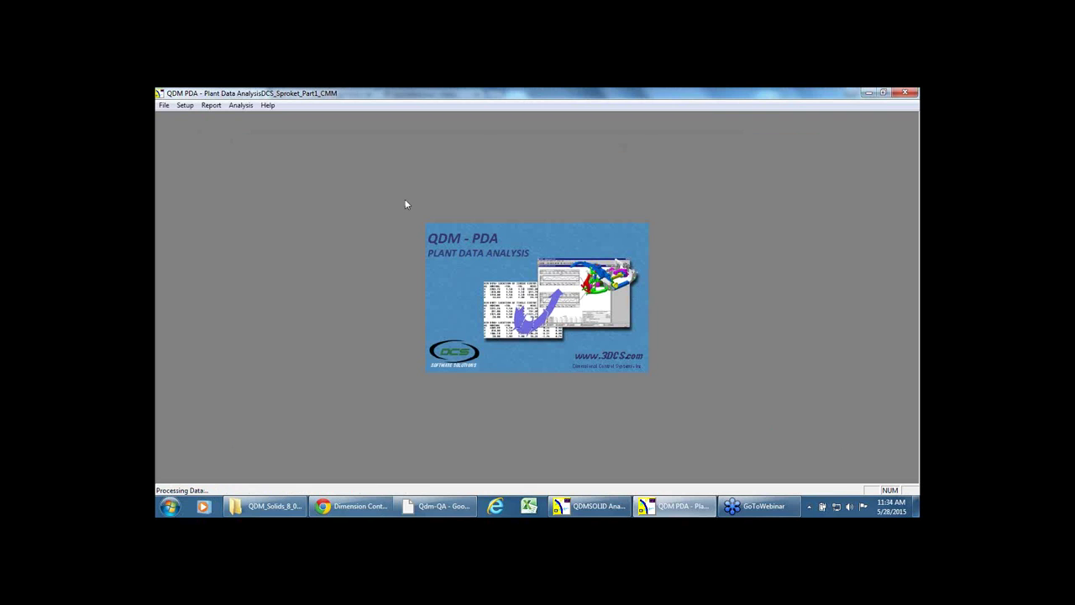
- Run the Pareto/Run Chart analysis and examine individual data points on the full run chart of feature H[X]
left_click(241, 106)
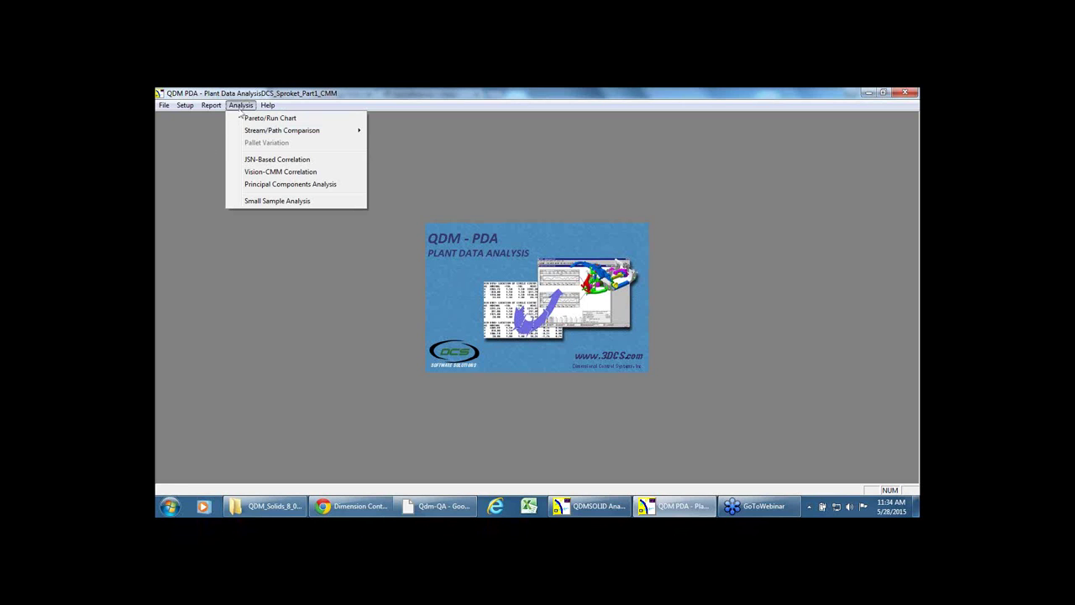
left_click(277, 120)
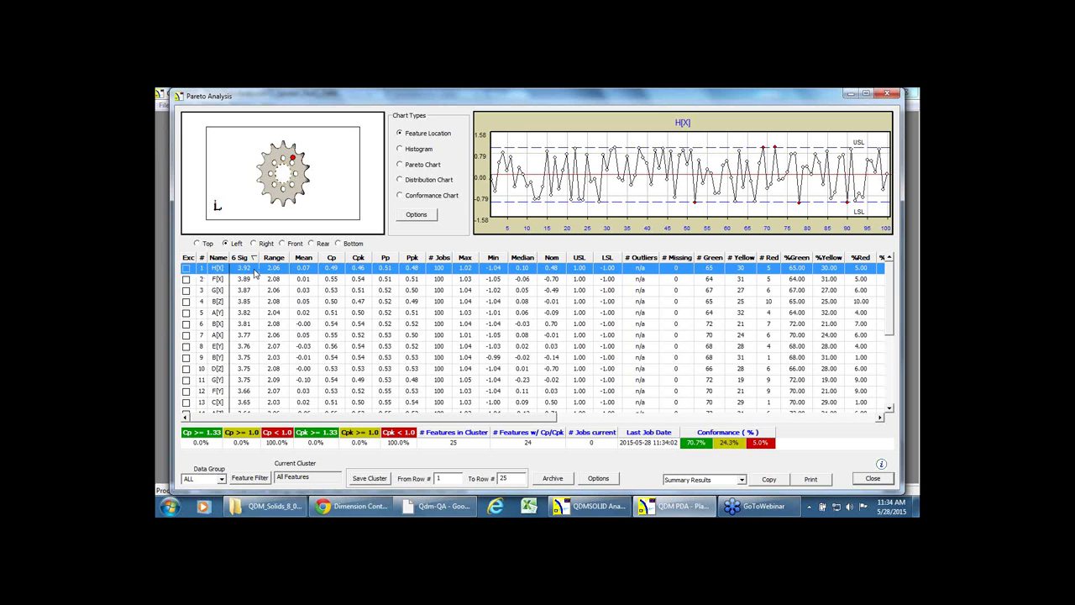
double_click(254, 271)
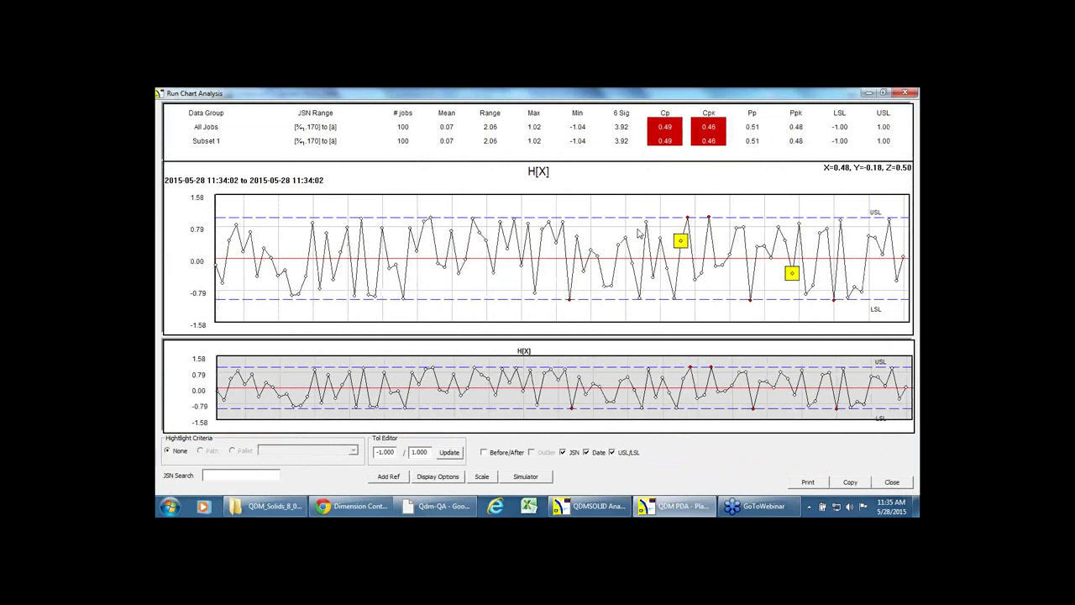
mouse_move(646, 227)
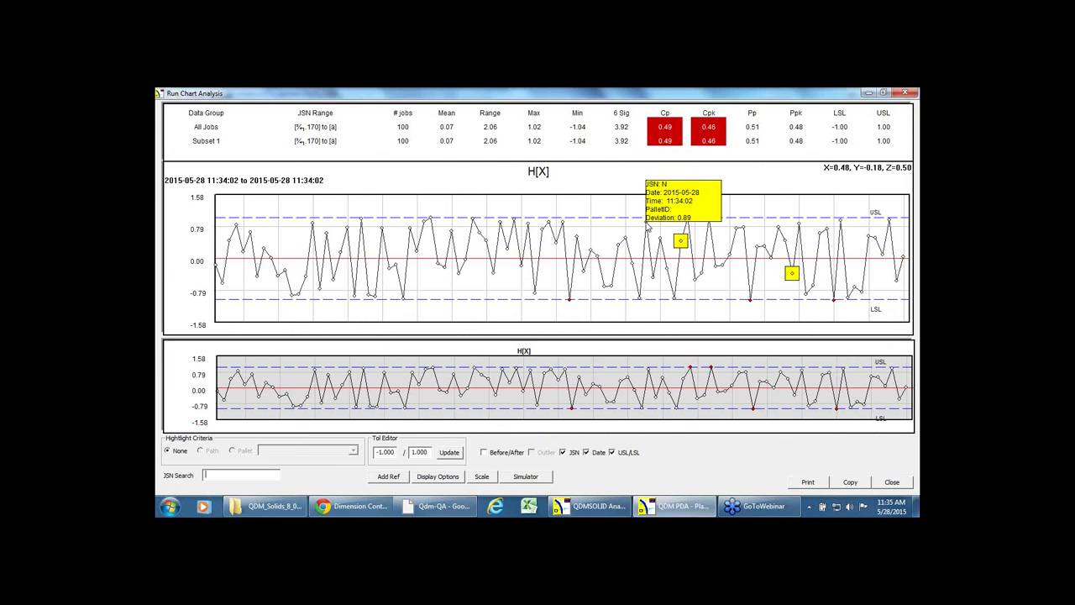
mouse_move(687, 221)
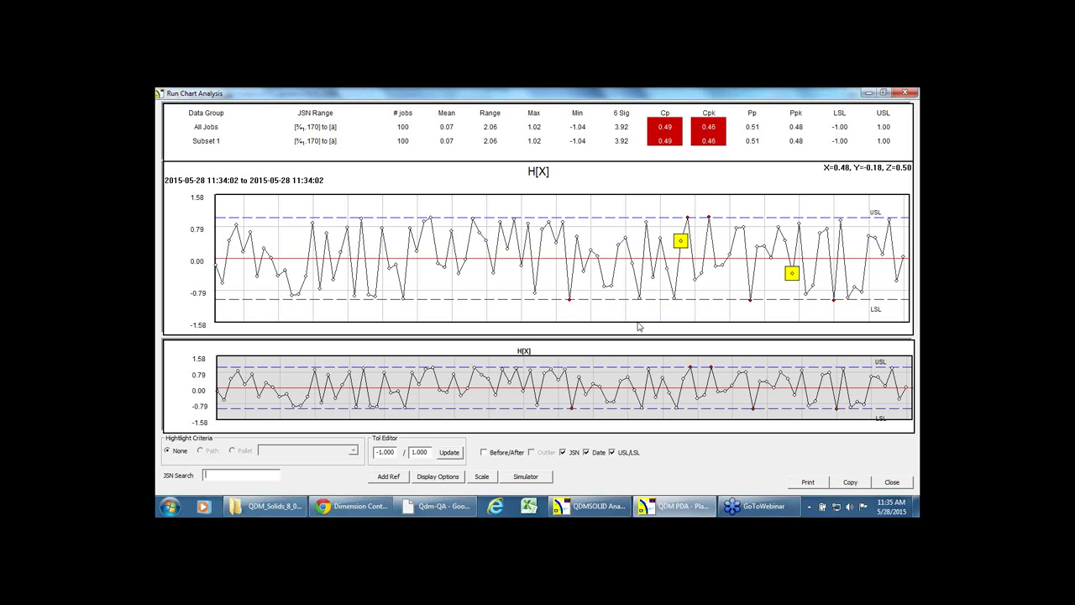
- Compare before and after subsets of about 48 and 50 jobs on the H[X] run chart, closing the Pareto analysis when done
left_click(484, 453)
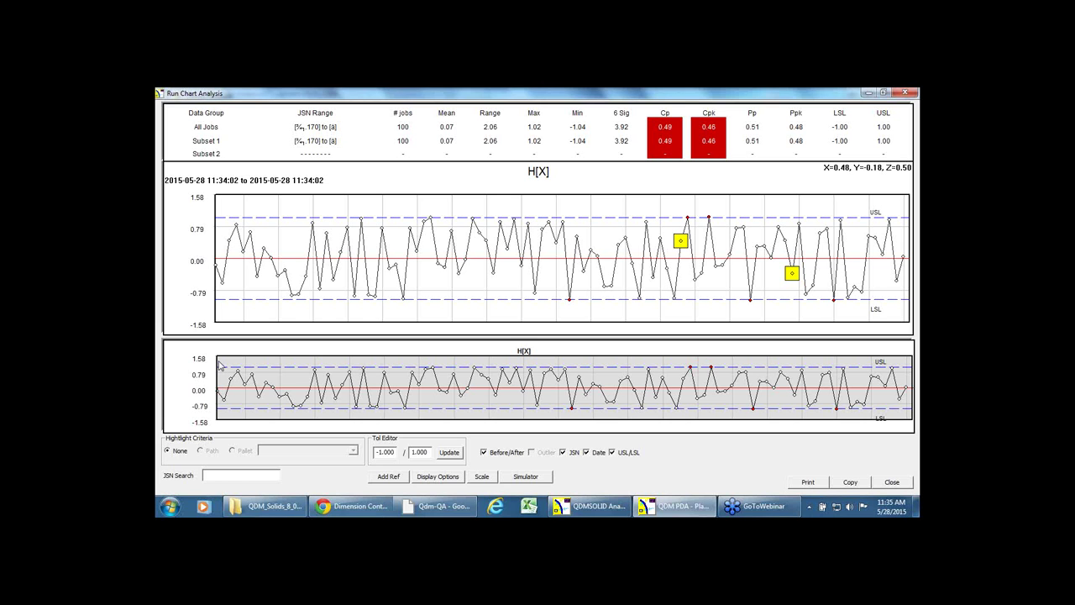
left_click(220, 402)
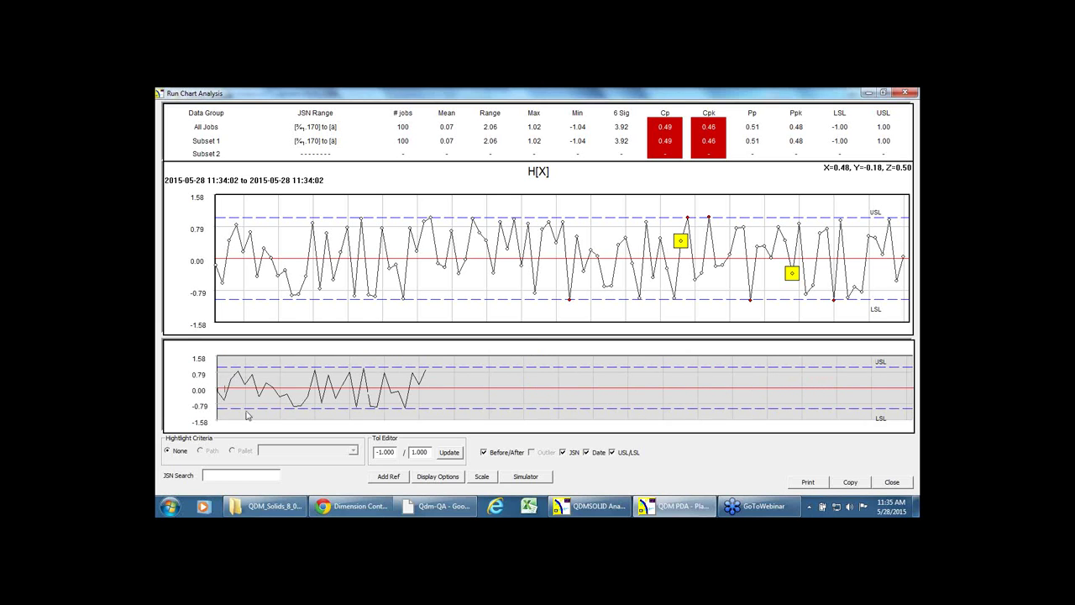
left_click_drag(386, 427, 557, 418)
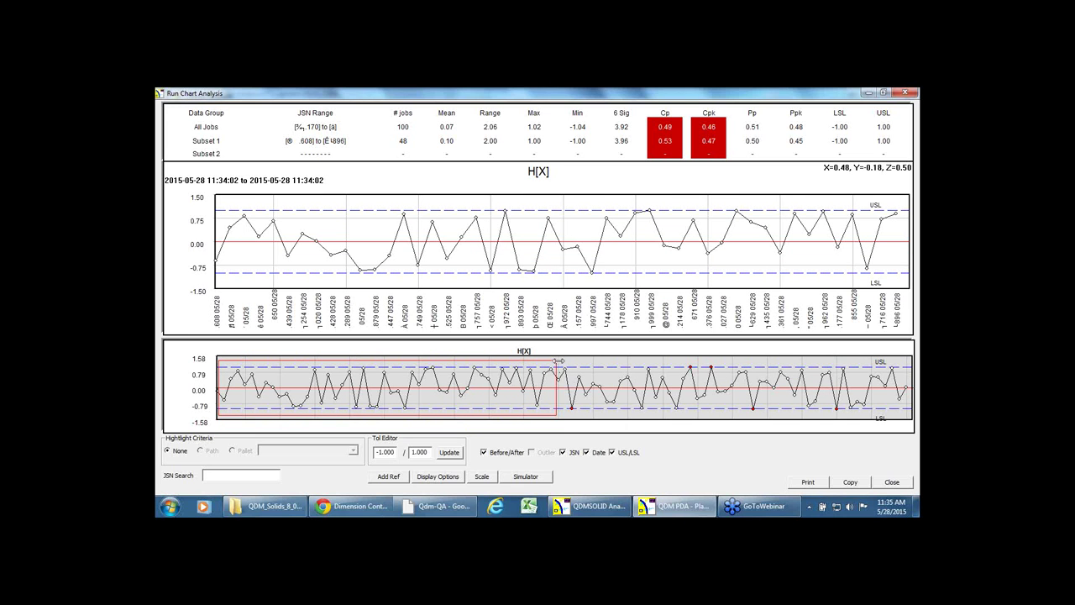
left_click_drag(560, 366, 910, 419)
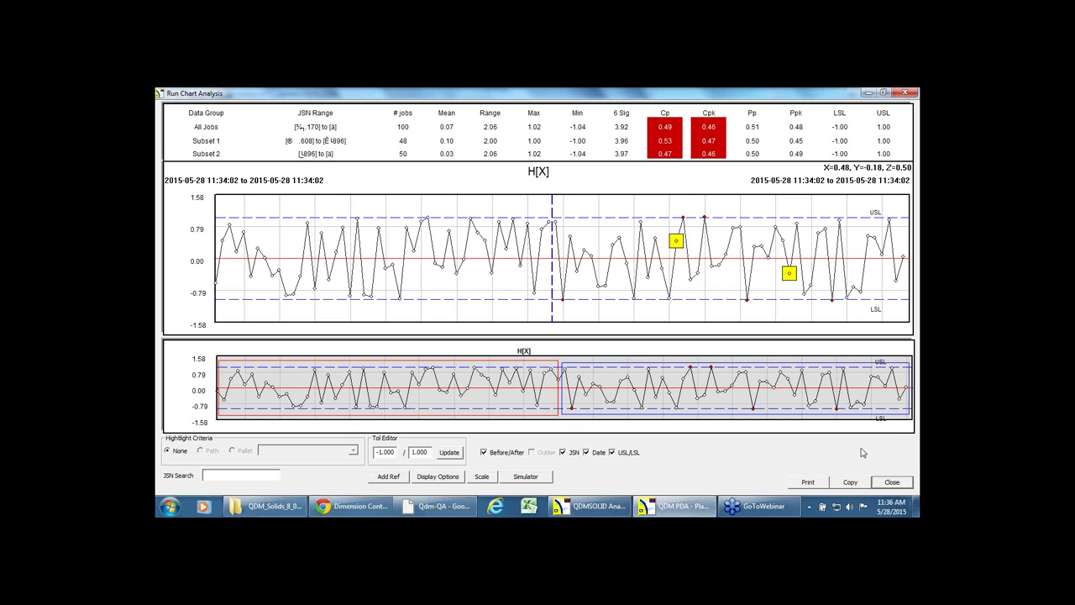
left_click(896, 484)
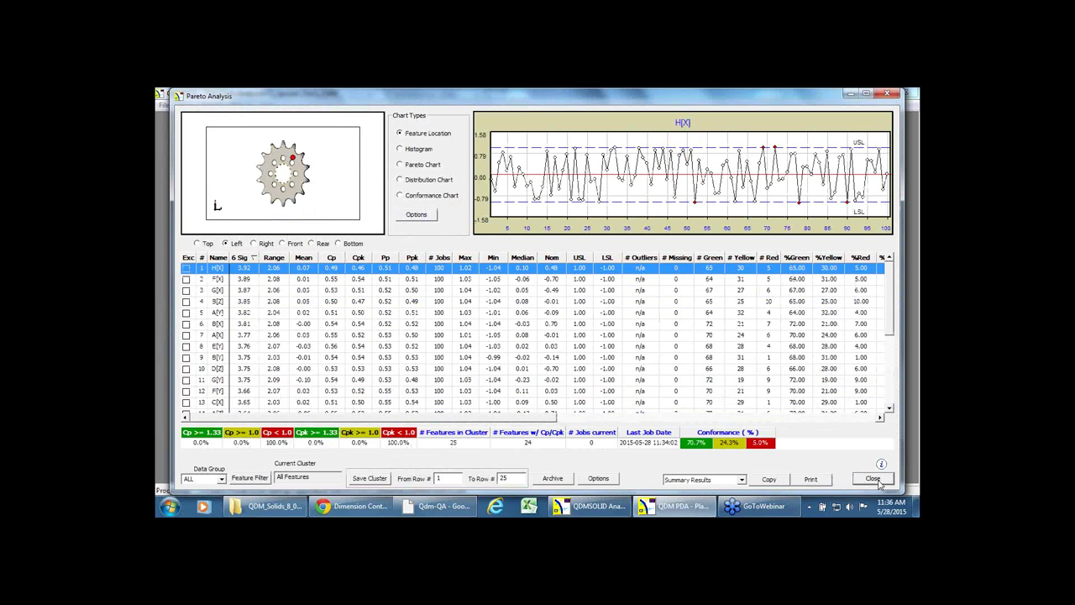
left_click(875, 479)
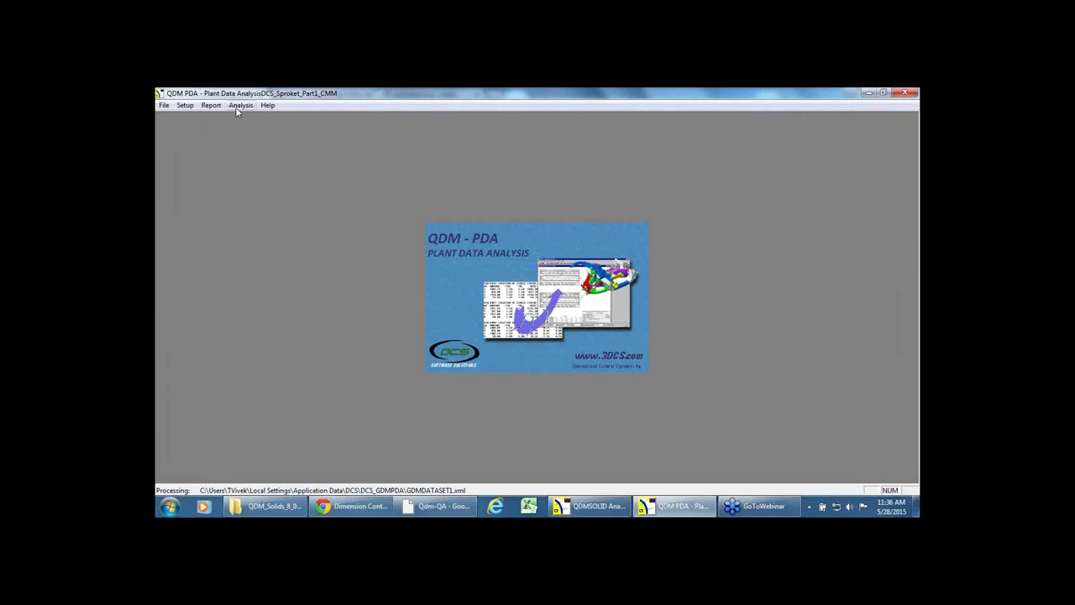
- Run a JSN-Based Correlation on the ALL data group and open the run chart for the B_Y and C_Y pair
left_click(238, 109)
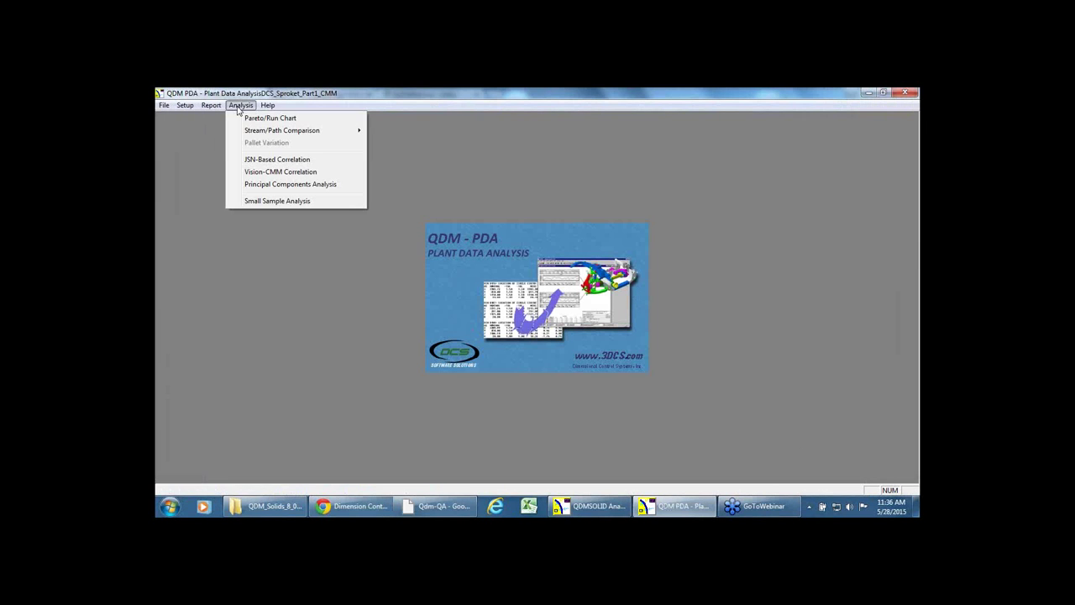
left_click(278, 161)
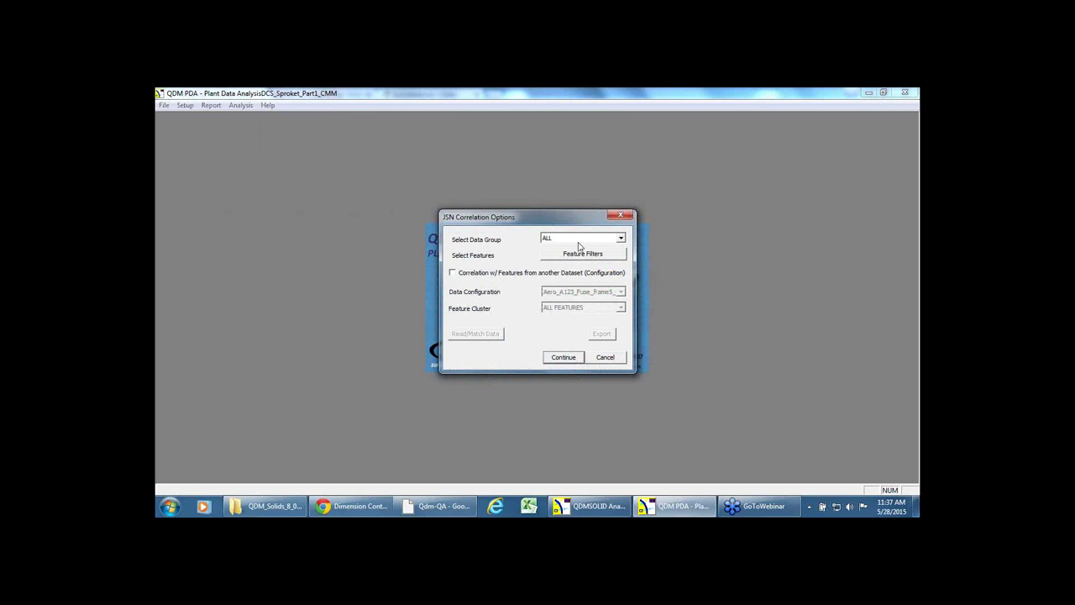
left_click(575, 361)
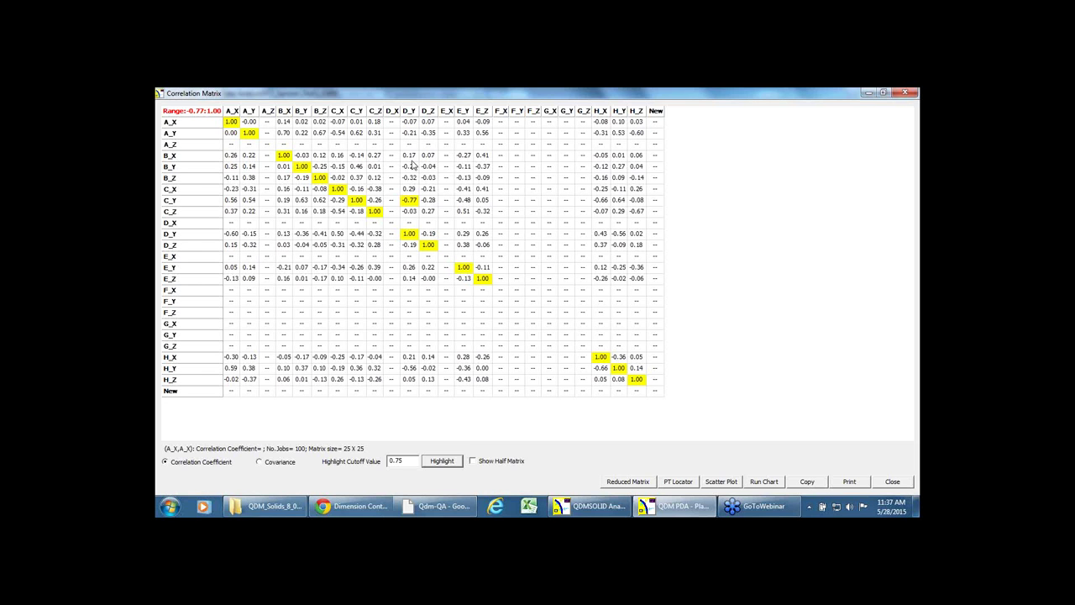
left_click(358, 170)
double_click(358, 168)
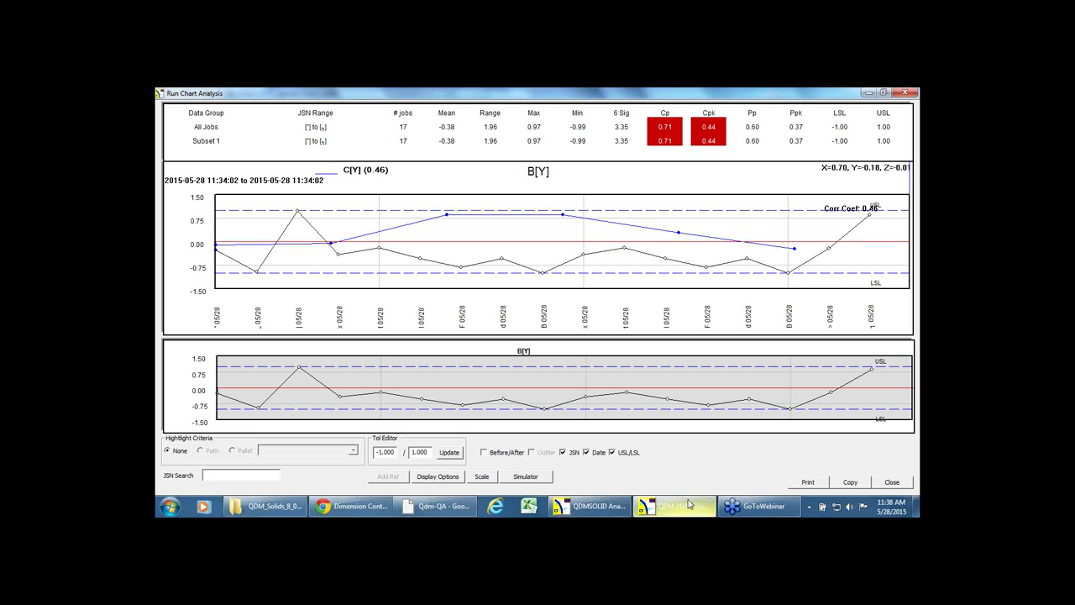
mouse_move(678, 507)
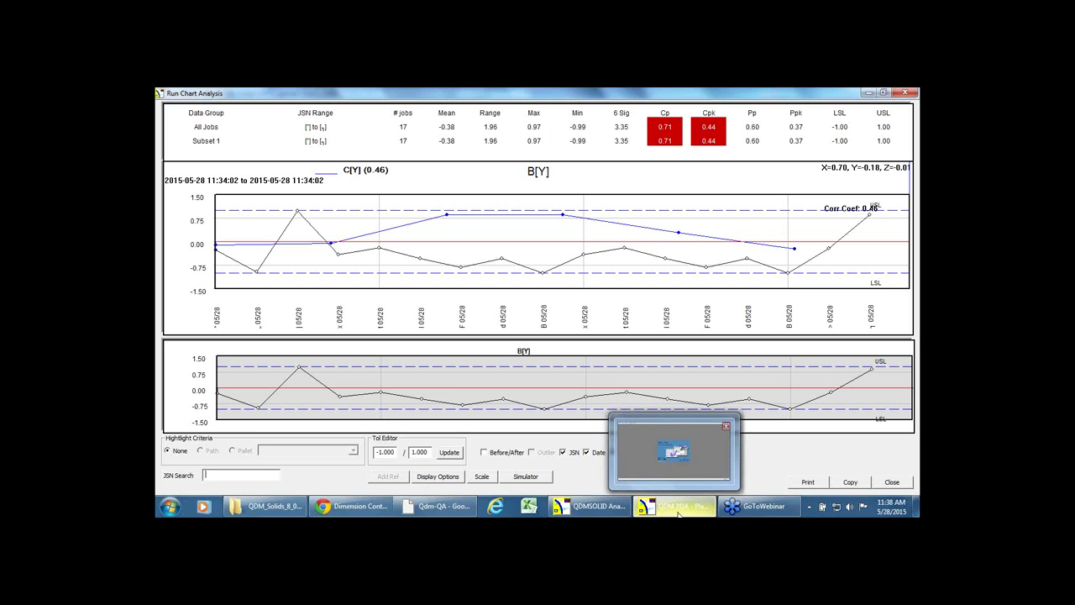
left_click(677, 508)
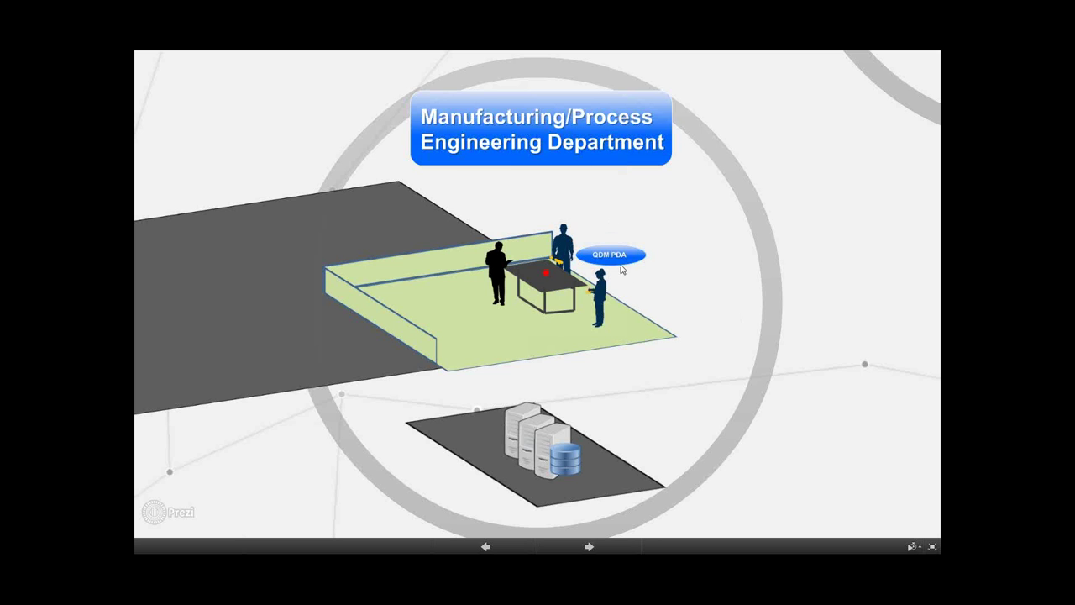
left_click(591, 546)
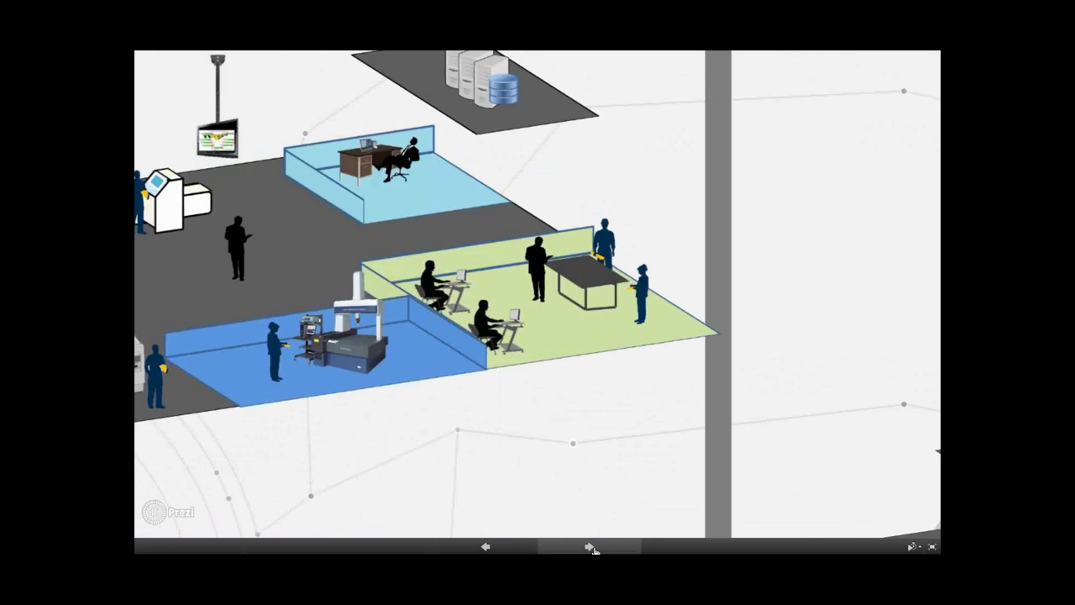
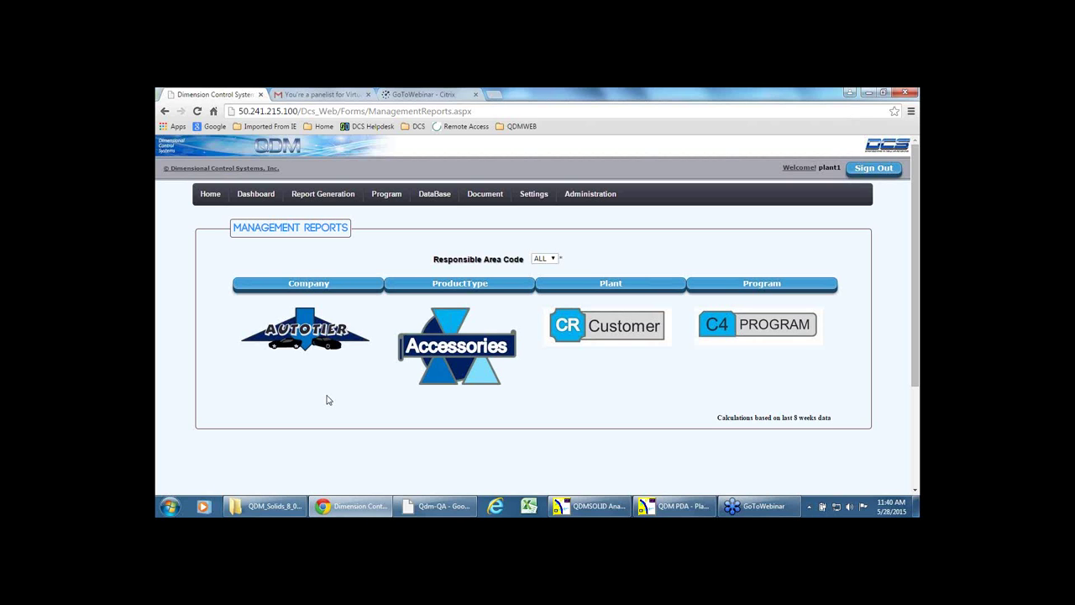
- Drill down from the C4 Program management report through its Accessories CR C4 data source to the C4-S subsystem's inspection data
left_click(760, 329)
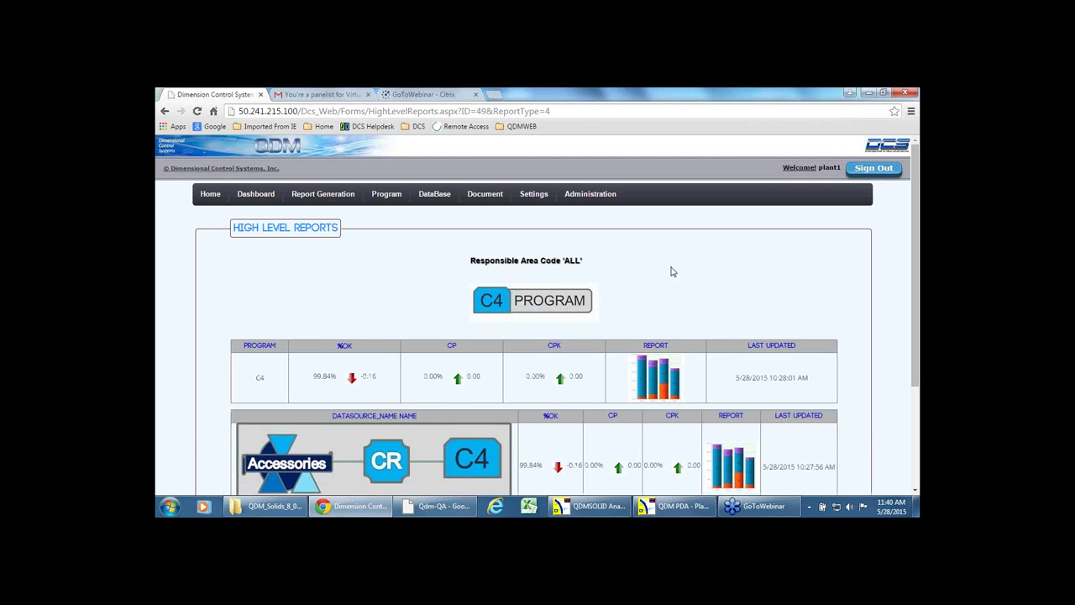
scroll(663, 276, "down", 3)
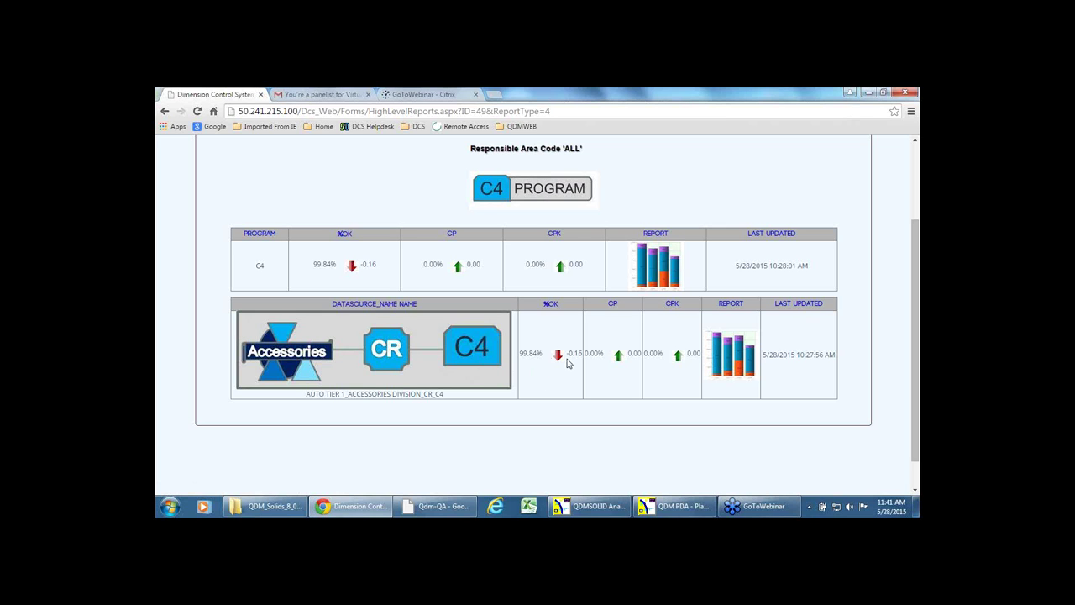
left_click(473, 352)
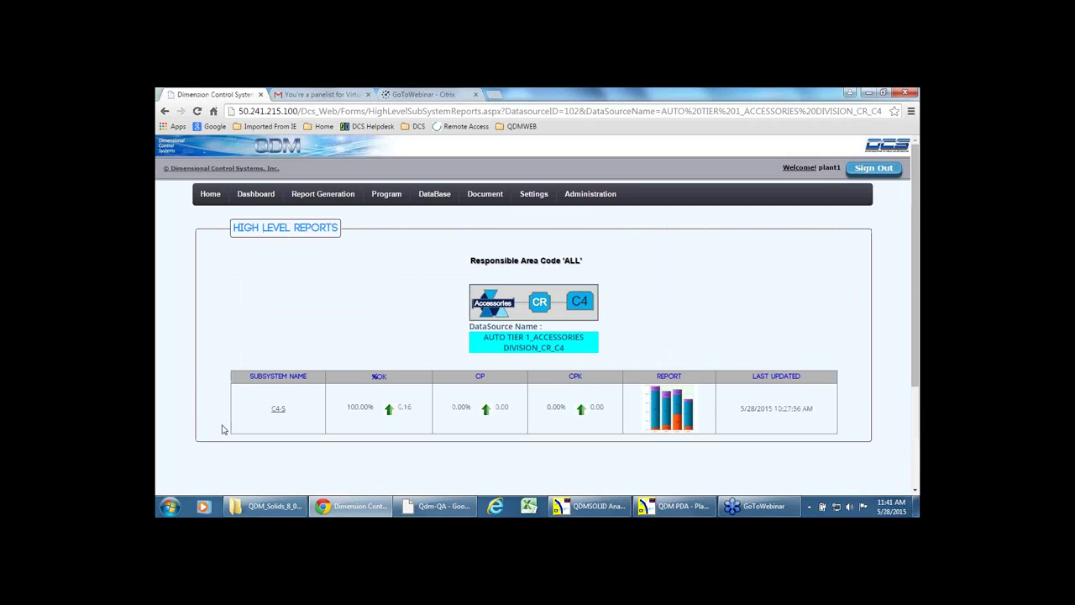
left_click(277, 409)
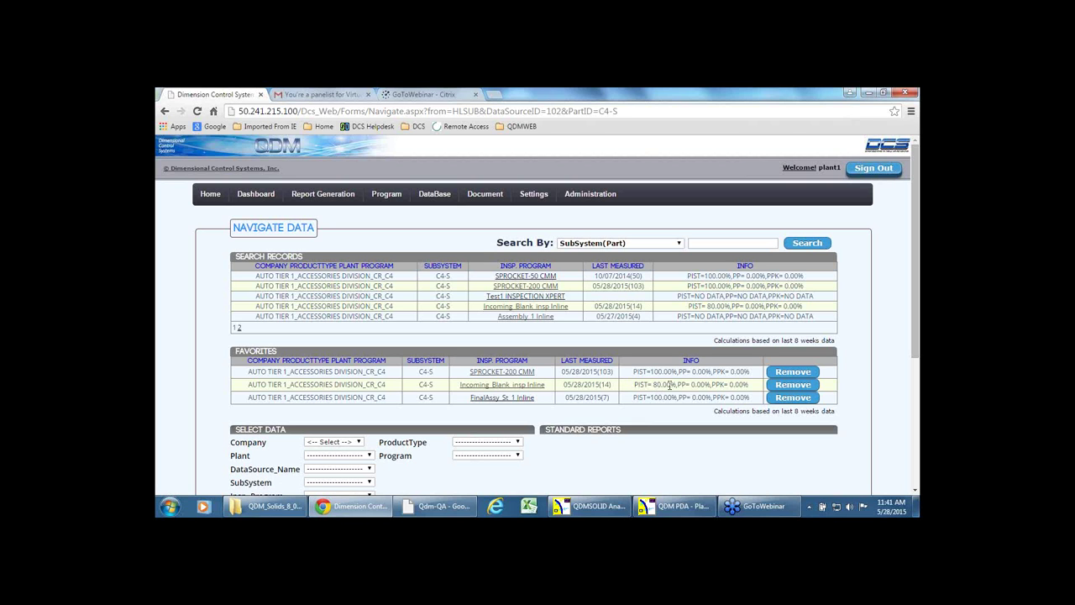
- Choose the favorite Incoming_Blank_insp Inline inspection program and select its last 13 samples
left_click(534, 391)
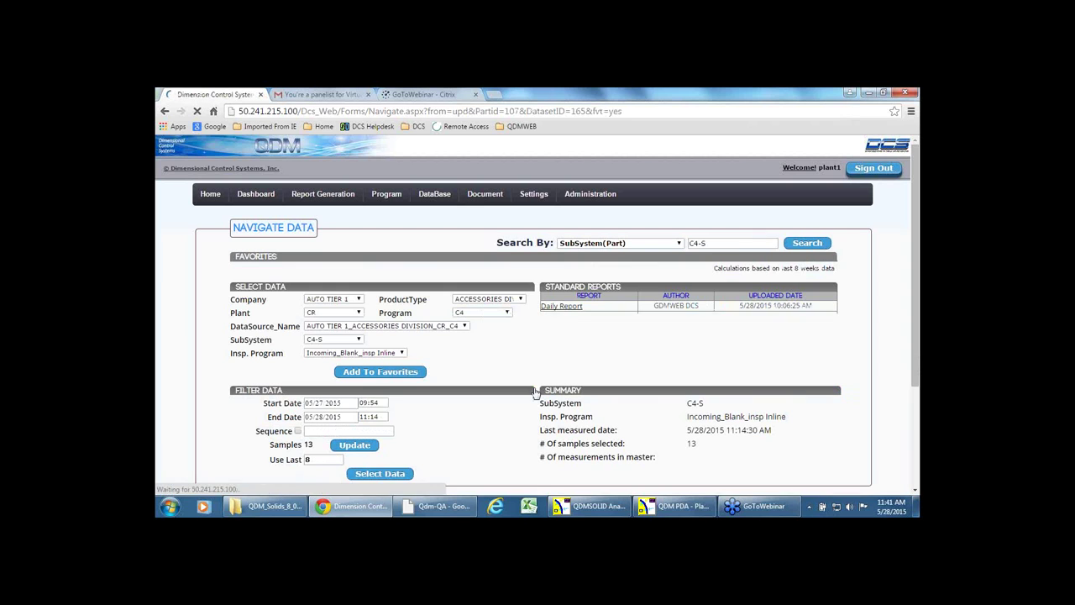
scroll(487, 464, "down", 1)
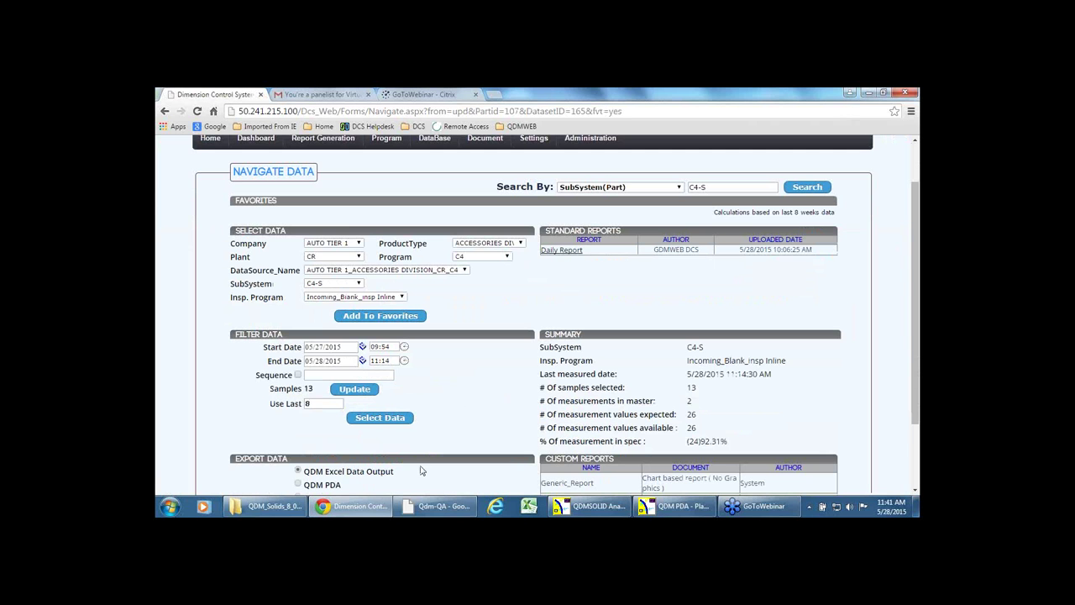
left_click_drag(322, 403, 296, 405)
type("13")
left_click(408, 418)
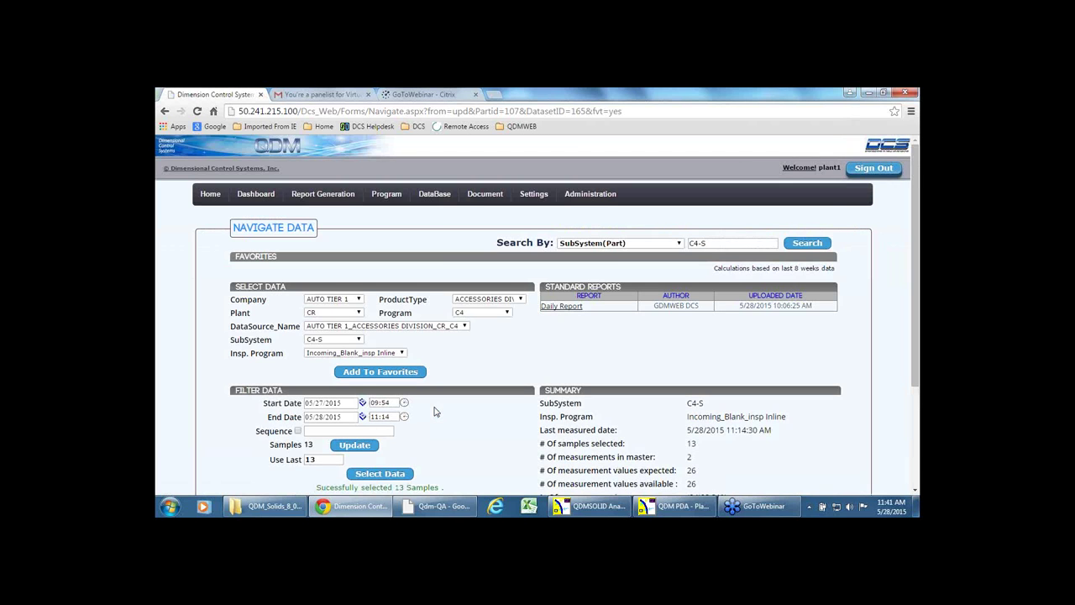
- Generate the SproketBlank_IC_Insp custom report from the selected samples and switch to its Qdm-QA window
scroll(447, 426, "down", 3)
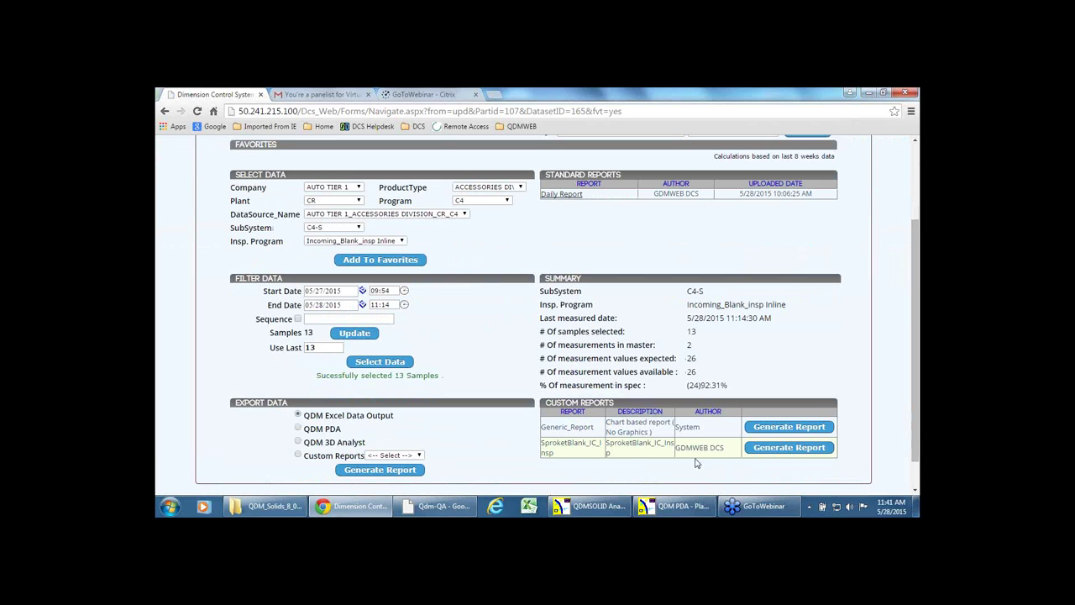
left_click(769, 452)
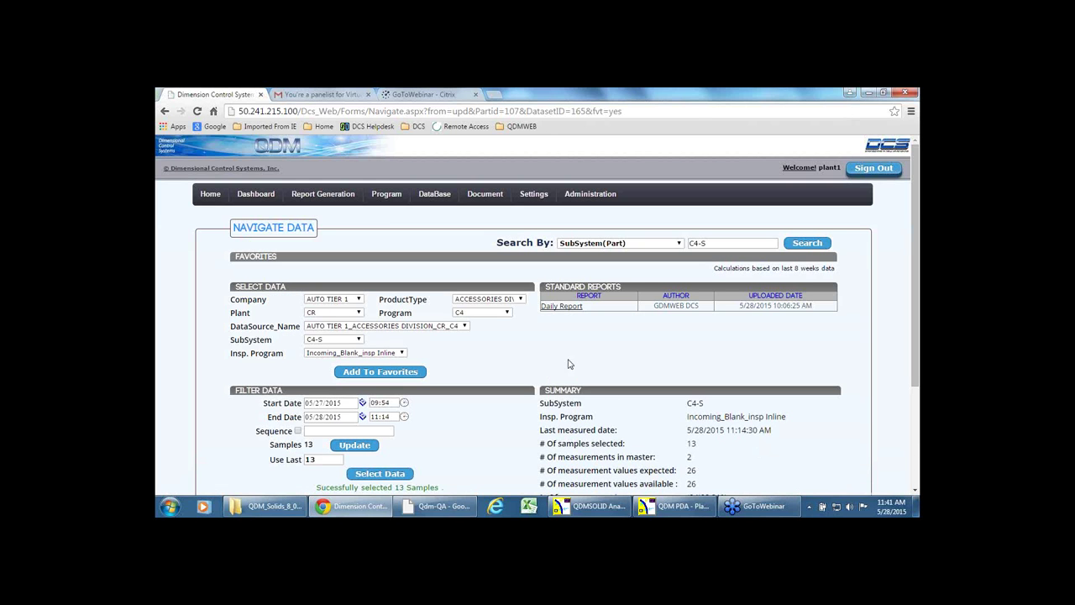
left_click(436, 506)
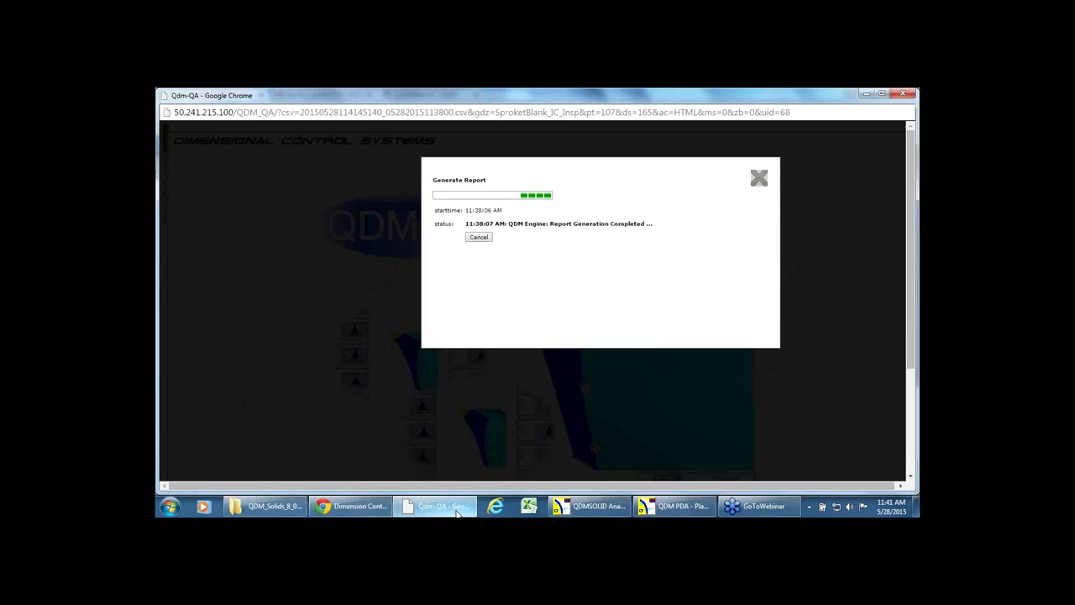
- Review the Incoming Inspection Station report page, open the detailed Blank Dia run chart and drill into its lowest point
scroll(630, 358, "down", 2)
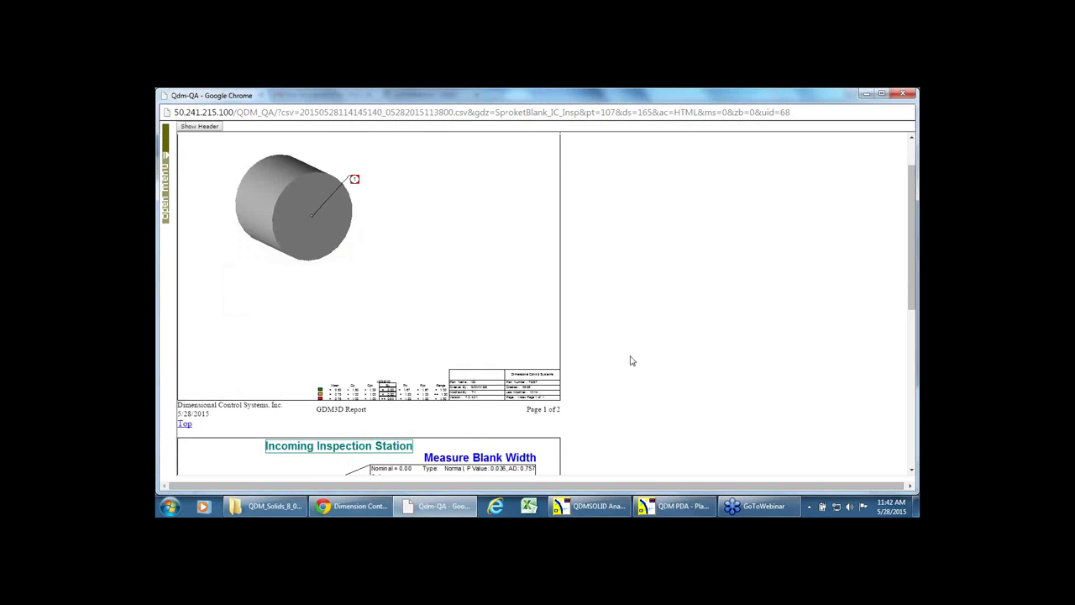
scroll(616, 386, "down", 3)
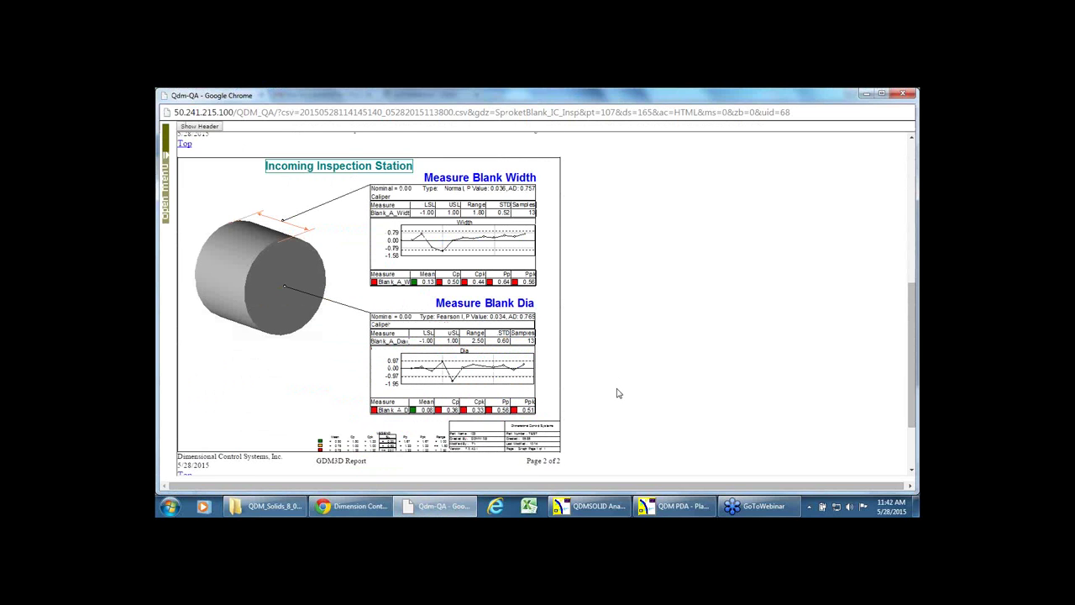
left_click(471, 380)
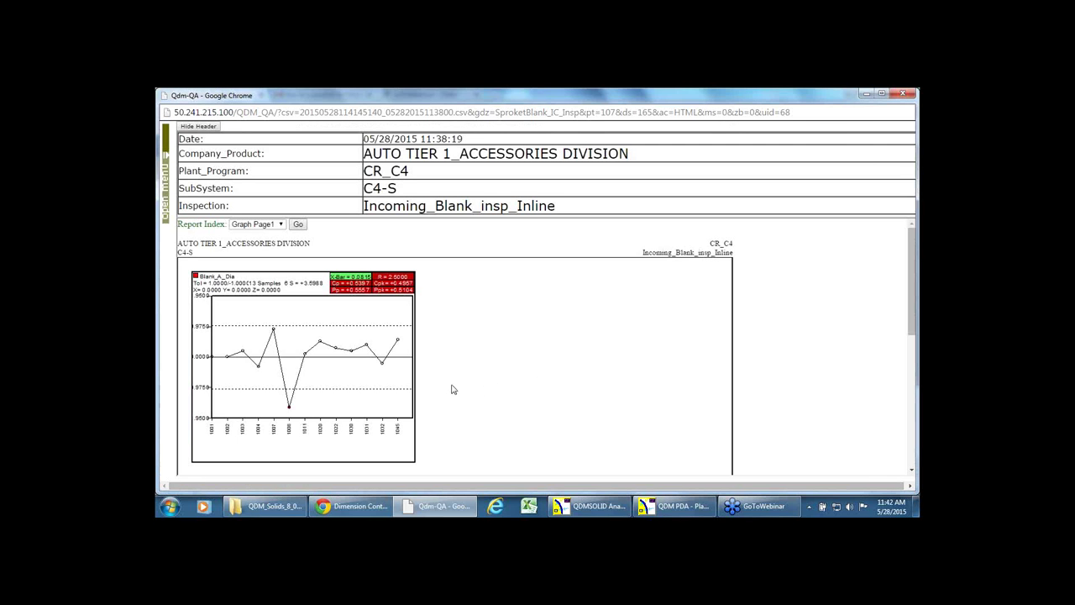
left_click(289, 407)
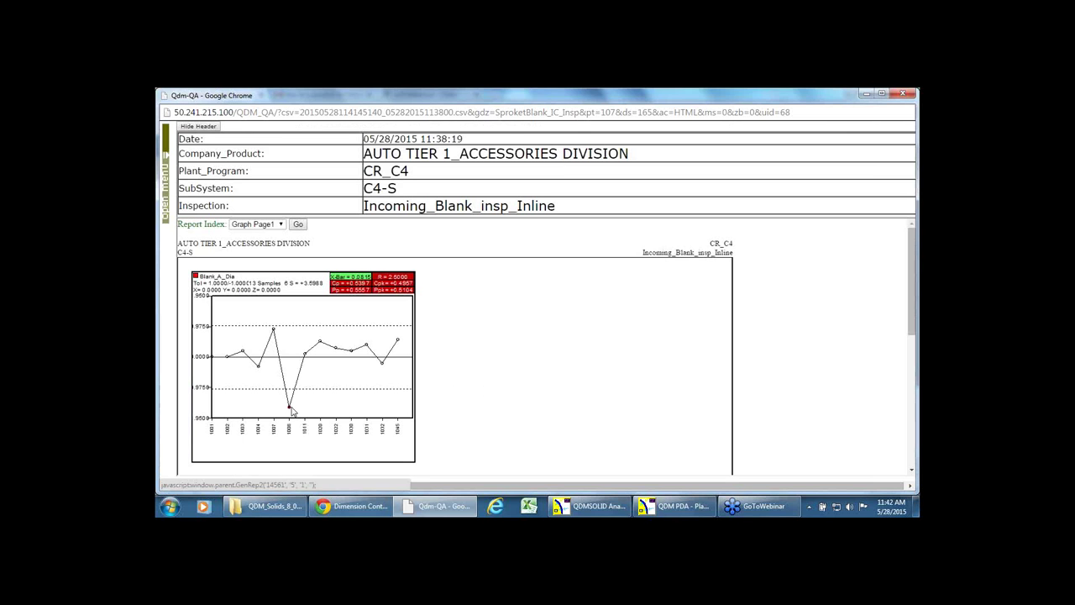